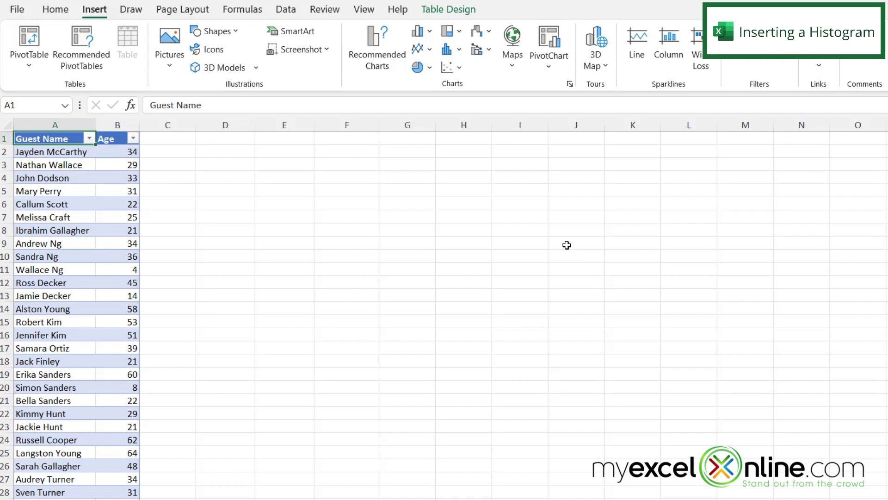
# Step: Insert a histogram of the guest names and ages data via Insert Statistic Chart
pyautogui.moveTo(50, 142)
pyautogui.mouseDown()
pyautogui.moveTo(120, 222)
pyautogui.moveTo(132, 496)
pyautogui.mouseUp()
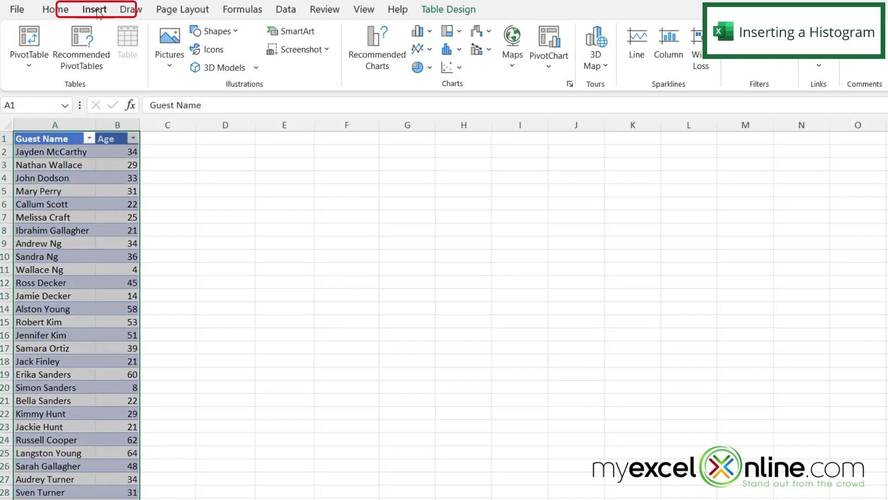
pyautogui.click(453, 51)
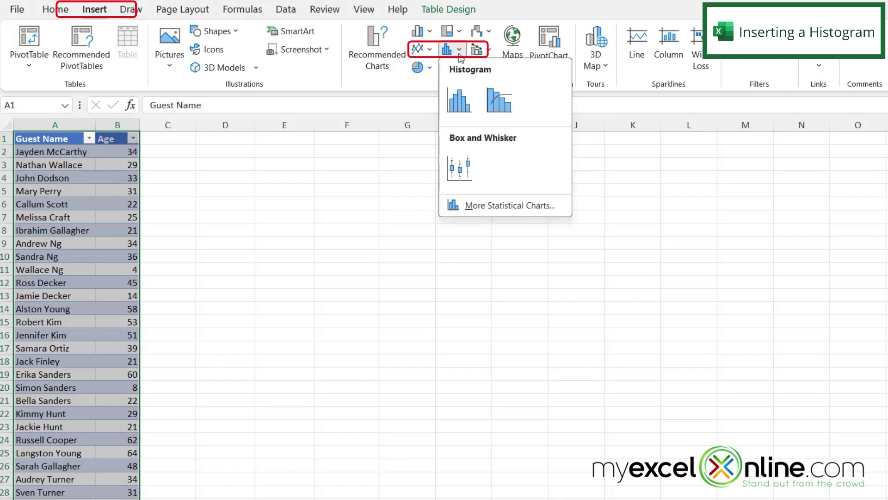
pyautogui.click(458, 101)
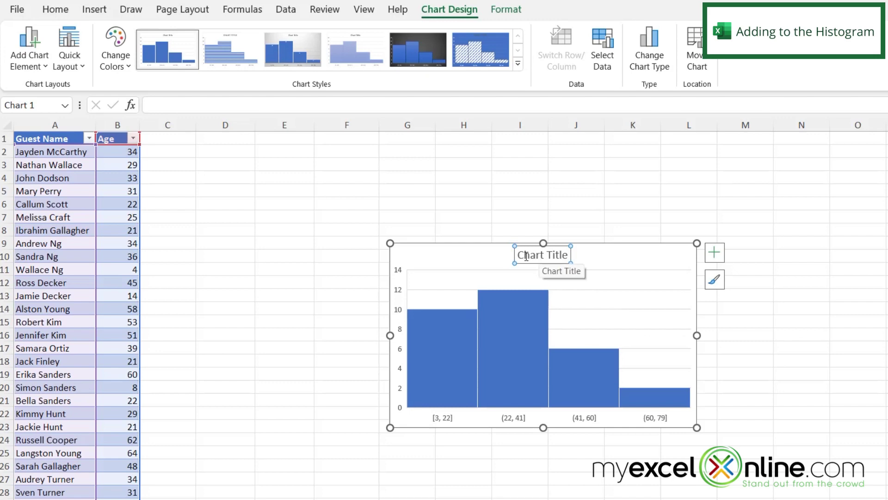
# Step: Replace the placeholder chart title with 'Guest' and deselect the chart
pyautogui.moveTo(520, 254); pyautogui.dragTo(611, 254)
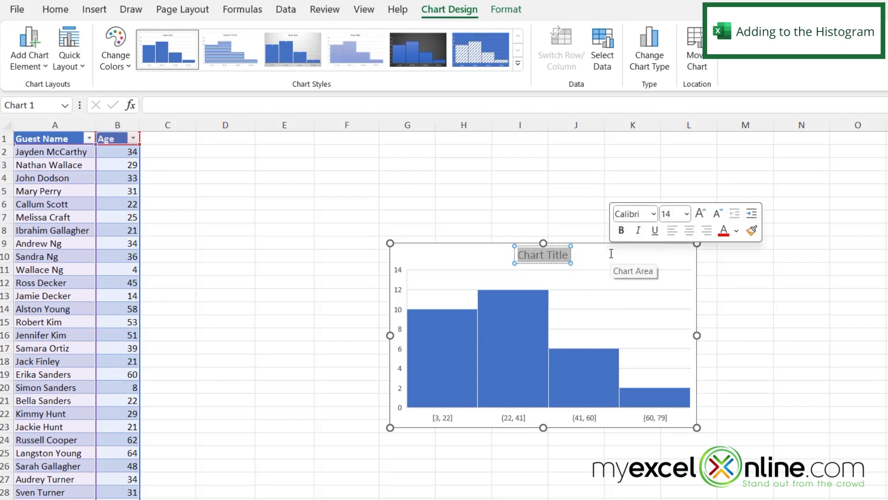
pyautogui.write('Guest')
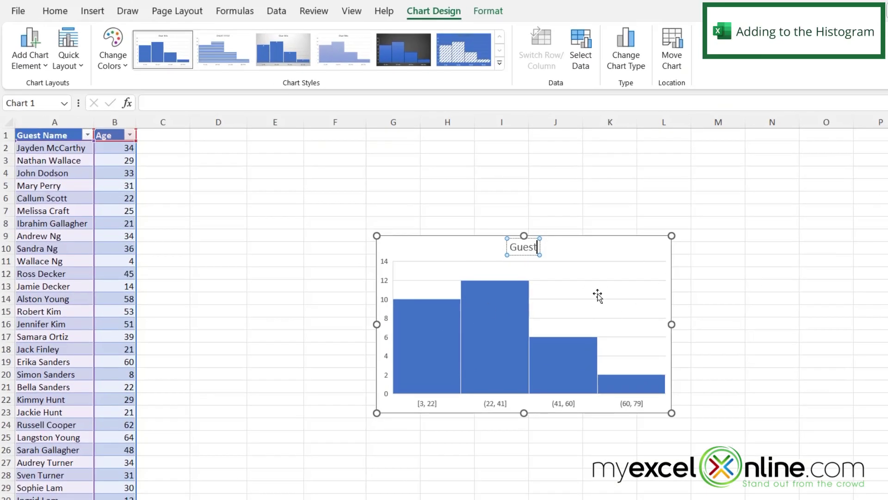
pyautogui.click(514, 248)
pyautogui.click(800, 238)
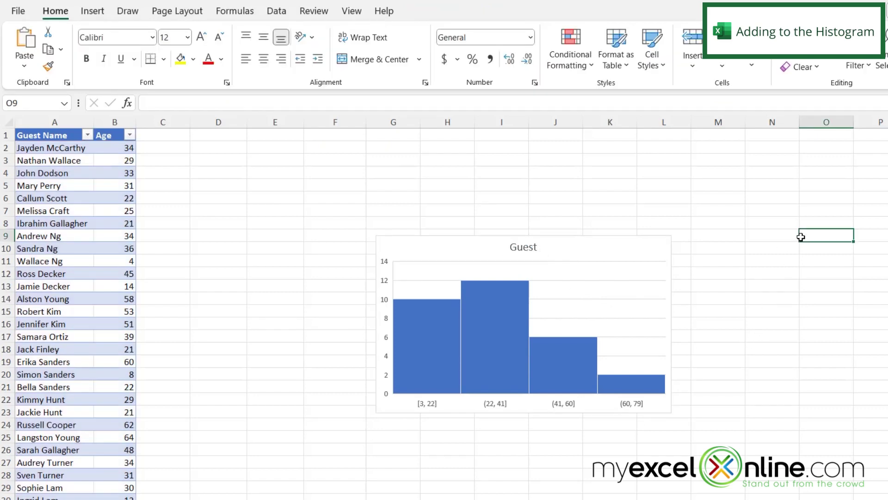
# Step: Add Outside End data labels so each bar shows its count (10, 12, 6, 2)
pyautogui.click(615, 256)
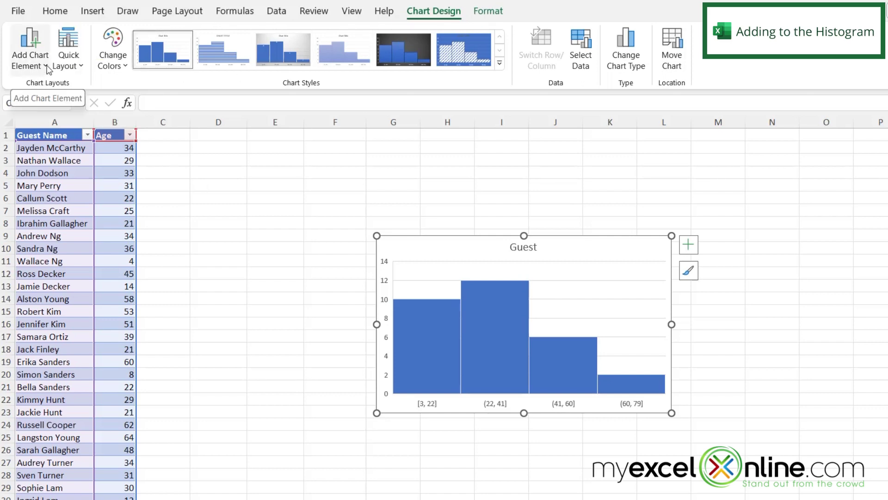
pyautogui.click(46, 68)
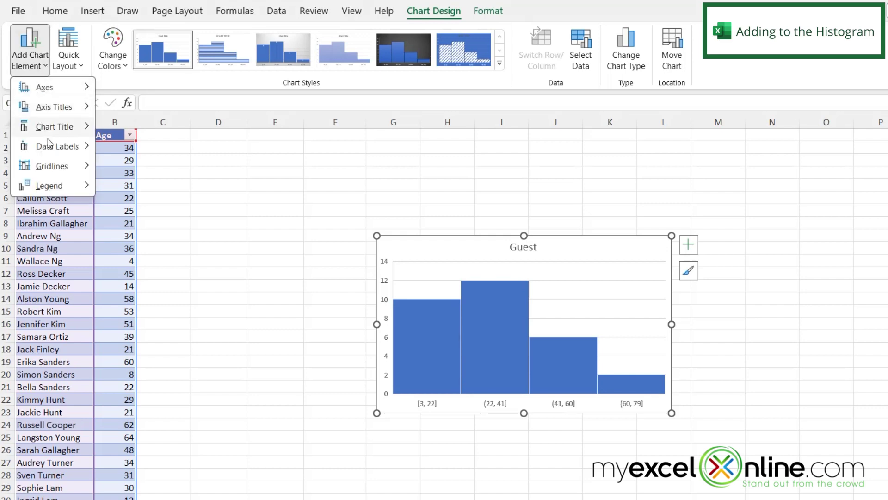
pyautogui.moveTo(57, 146)
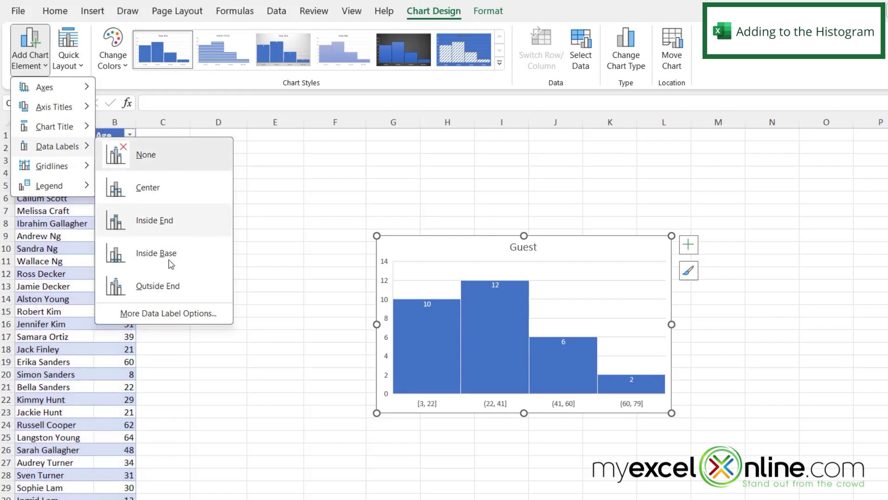
pyautogui.click(159, 287)
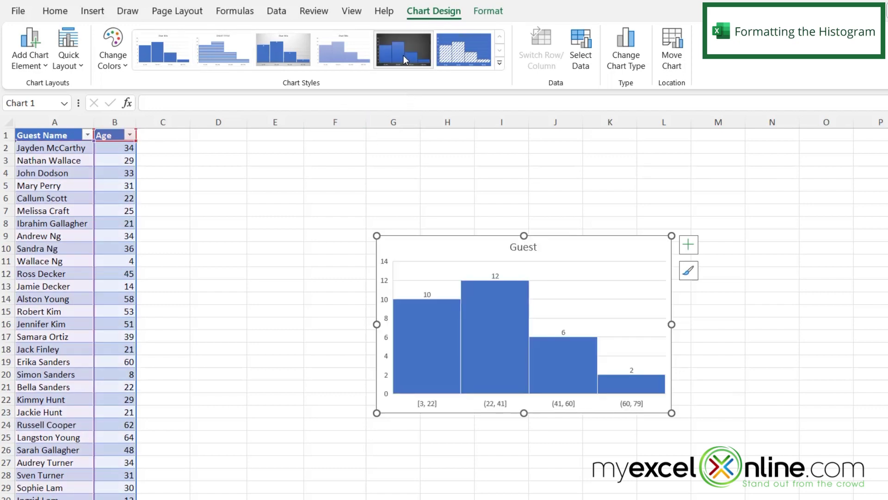
pyautogui.click(403, 55)
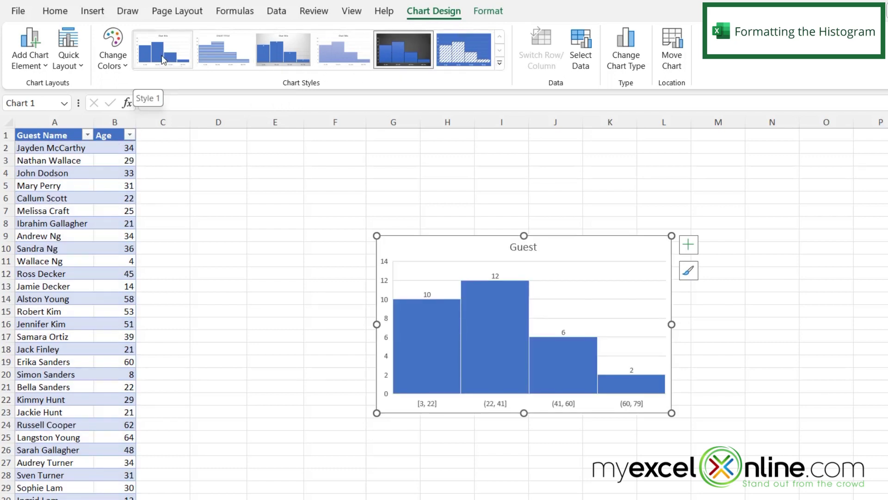
pyautogui.click(162, 55)
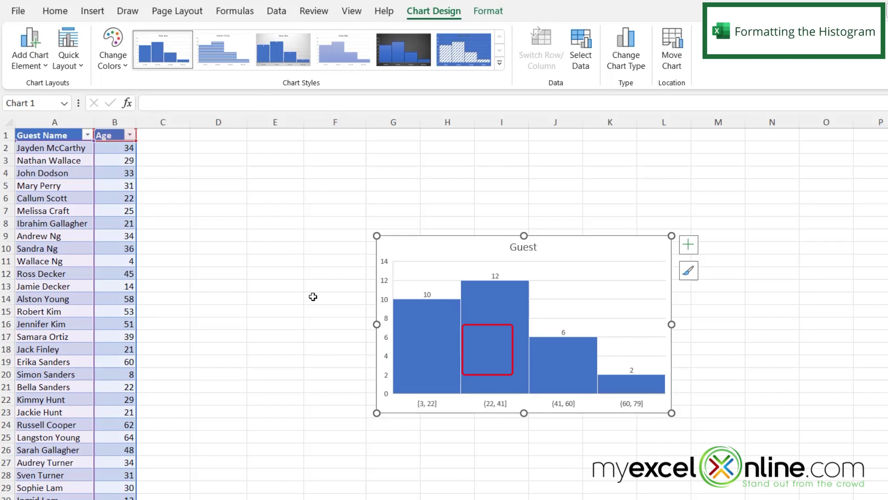
# Step: Fill the histogram bars solid red in Format Data Series > Fill & Line
pyautogui.click(485, 350)
pyautogui.doubleClick(485, 348)
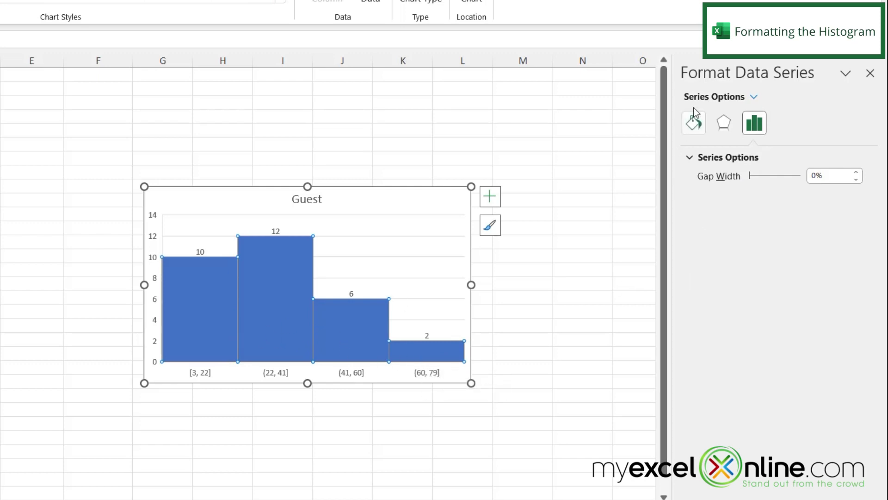
pyautogui.click(697, 129)
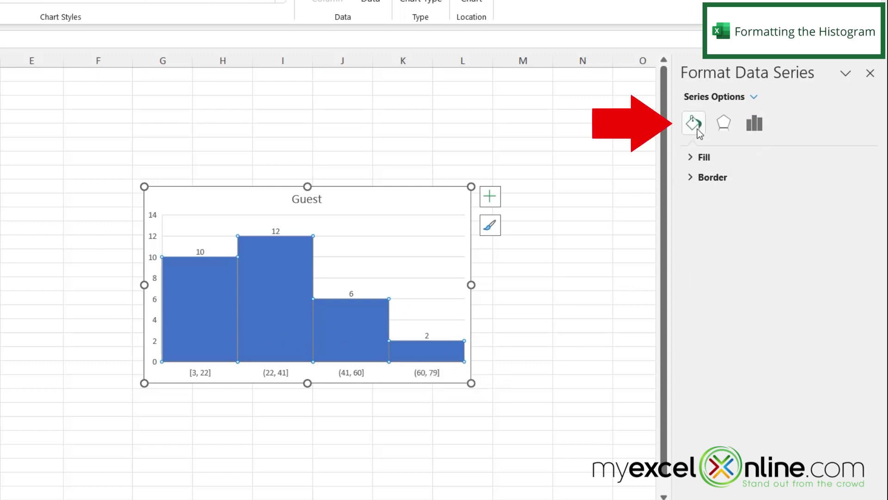
pyautogui.click(695, 162)
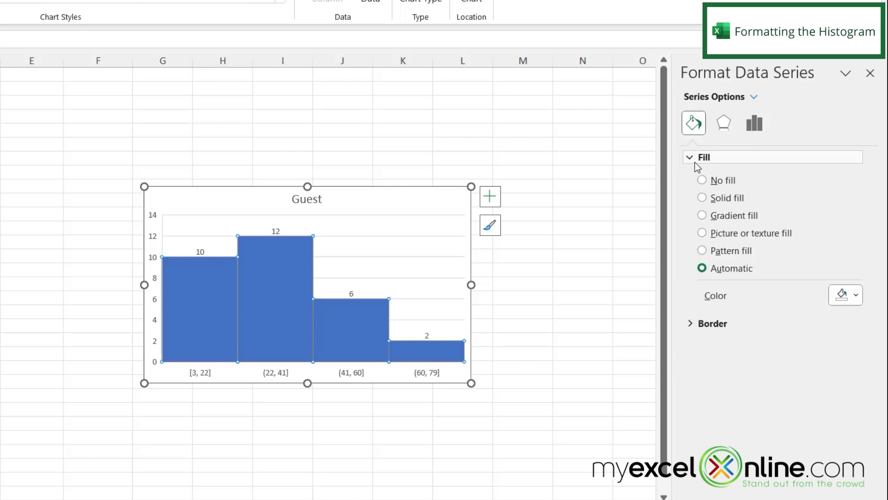
pyautogui.click(857, 298)
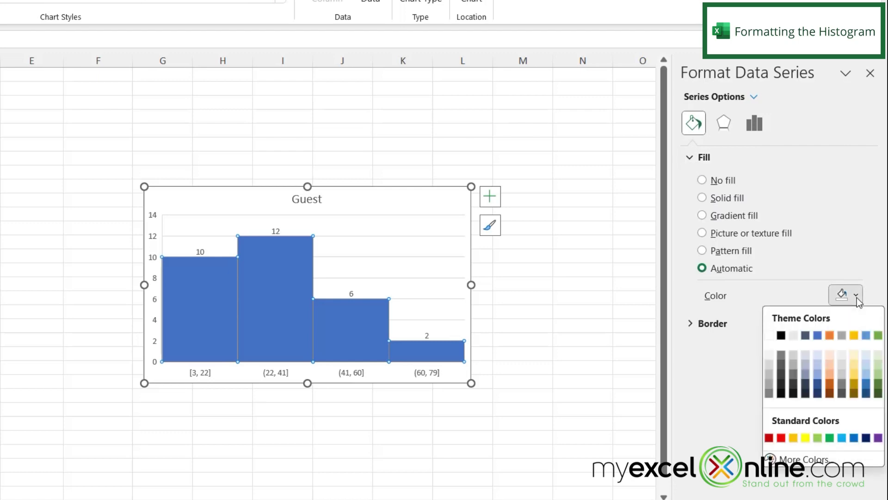
pyautogui.click(780, 438)
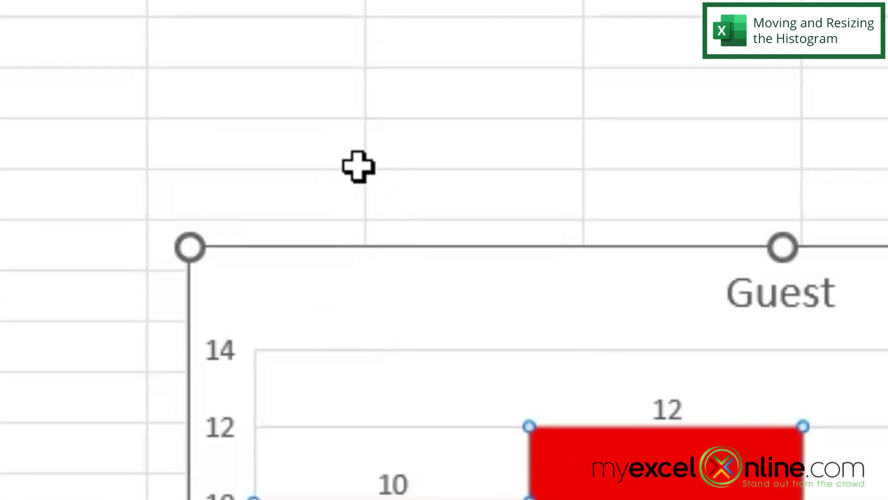
# Step: Drag the chart up near cell C2 and grab its bottom-right resize handle
pyautogui.click(381, 251)
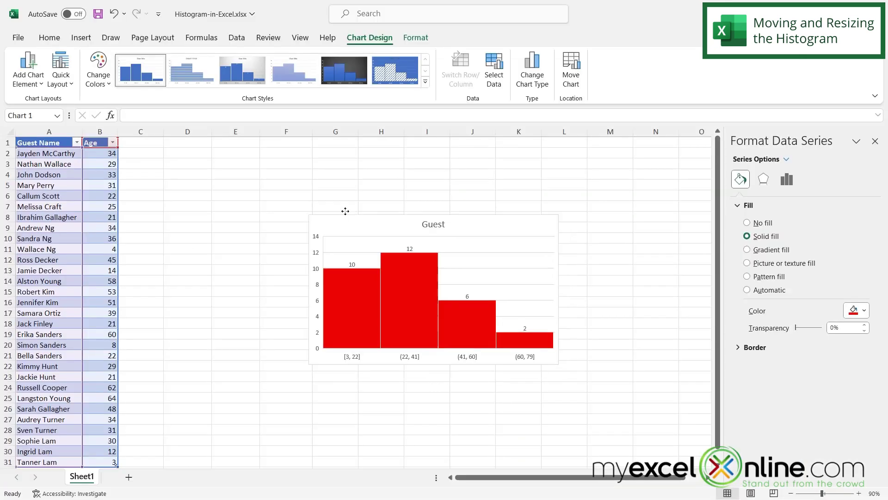
pyautogui.moveTo(345, 210); pyautogui.dragTo(176, 151)
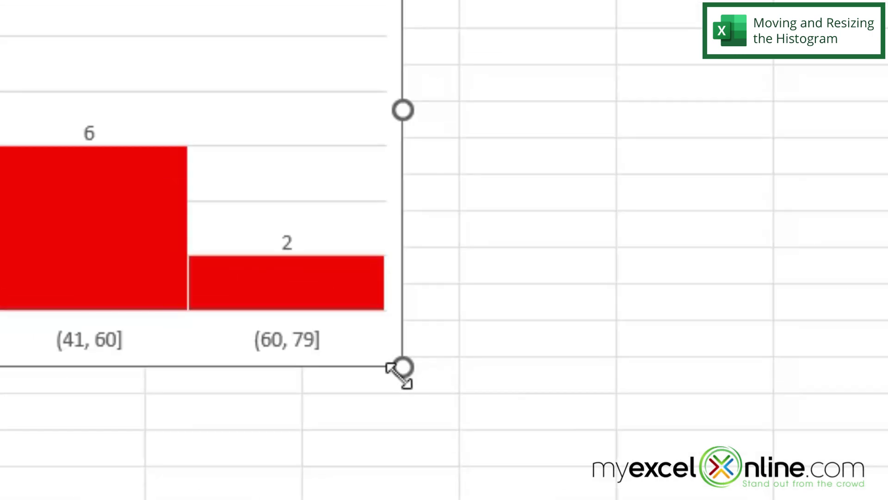
pyautogui.click(387, 299)
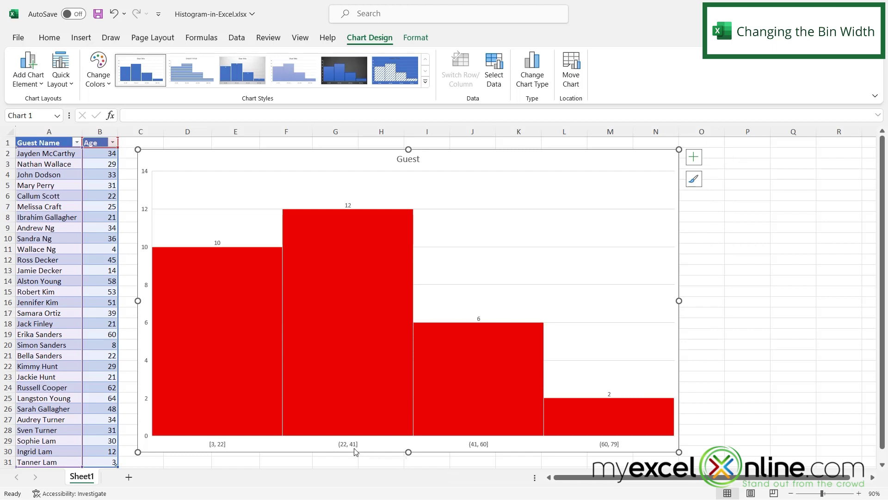
# Step: Open Format Data Series for the bars and switch Series Options to Horizontal Axis
pyautogui.rightClick(335, 280)
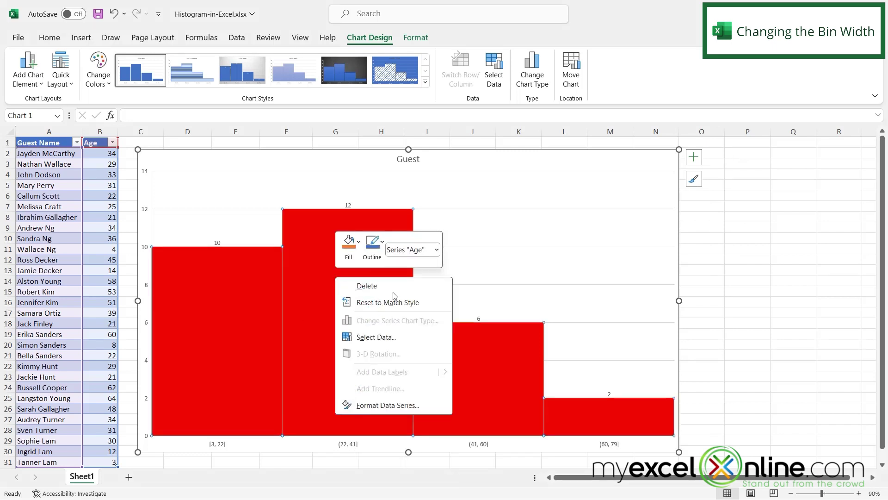
pyautogui.click(386, 405)
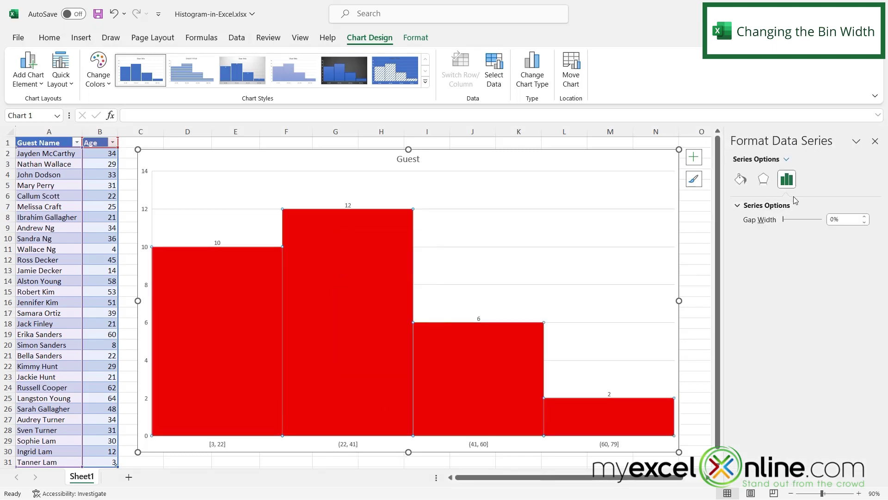
pyautogui.click(787, 159)
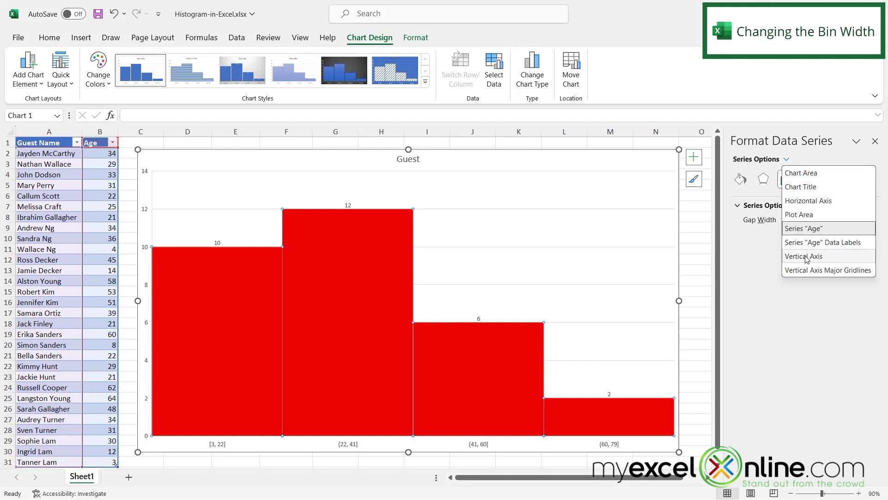
pyautogui.click(794, 201)
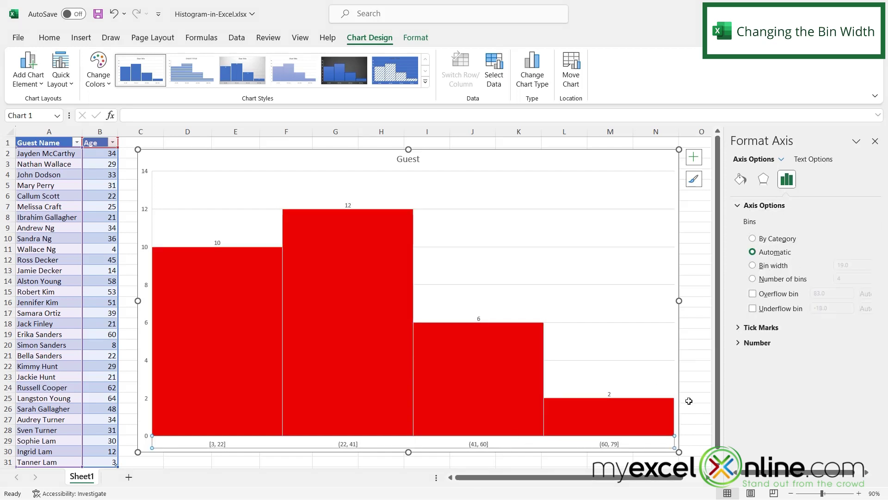
# Step: Choose a fixed bin width and replace 19.0 with 10
pyautogui.click(753, 265)
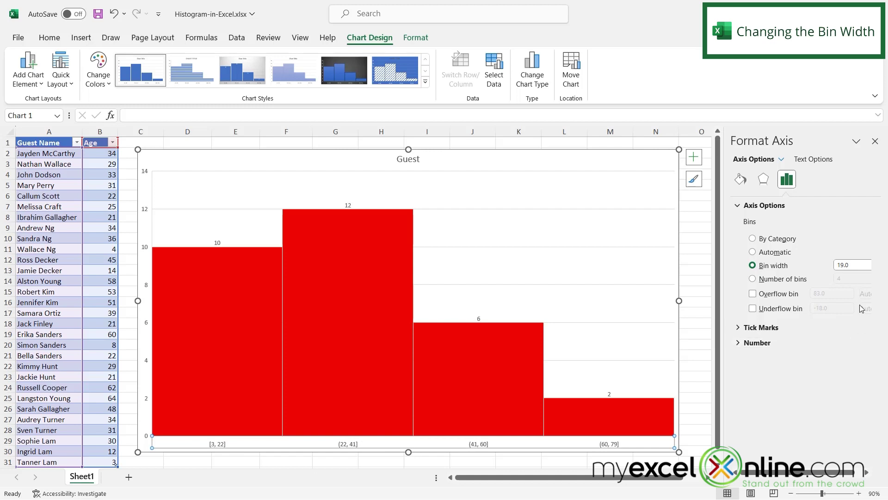
pyautogui.moveTo(855, 265); pyautogui.dragTo(835, 264)
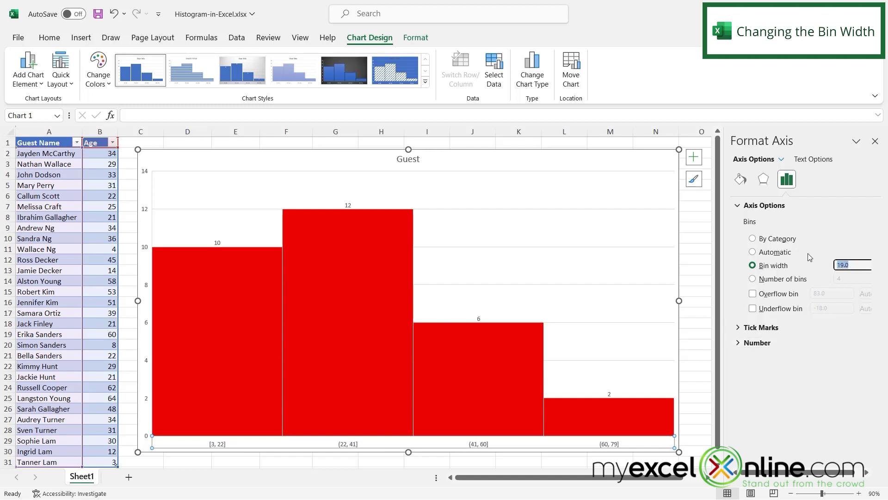
pyautogui.write('10')
pyautogui.press('Tab')
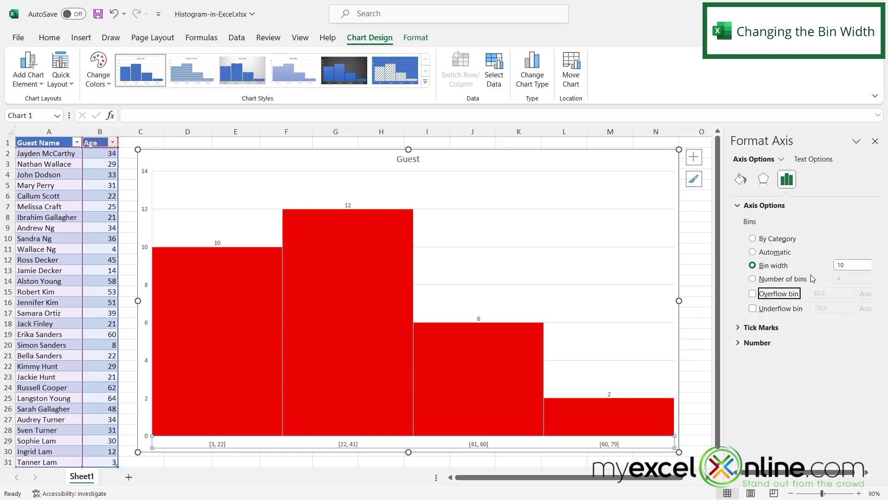